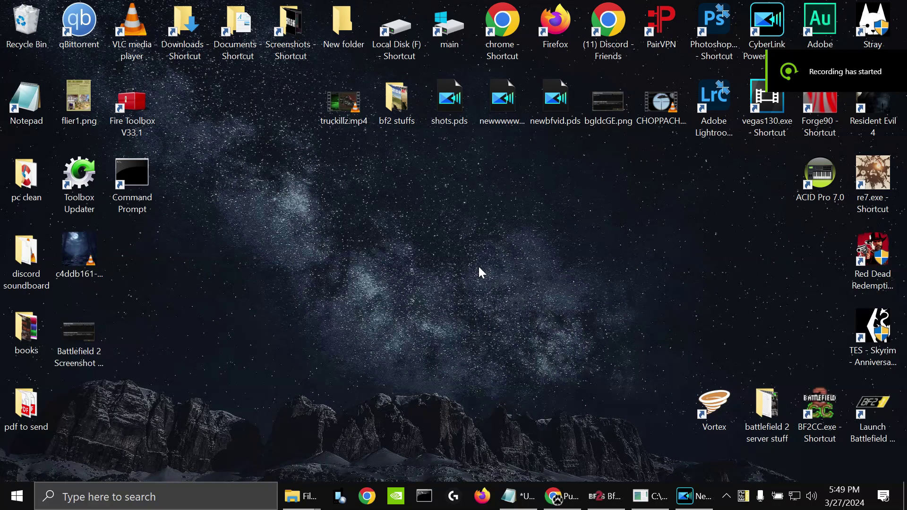
Open Task Manager and start the PnkBstrA service from its list of services.
{"action": "key", "text": "ctrl+alt+Delete"}
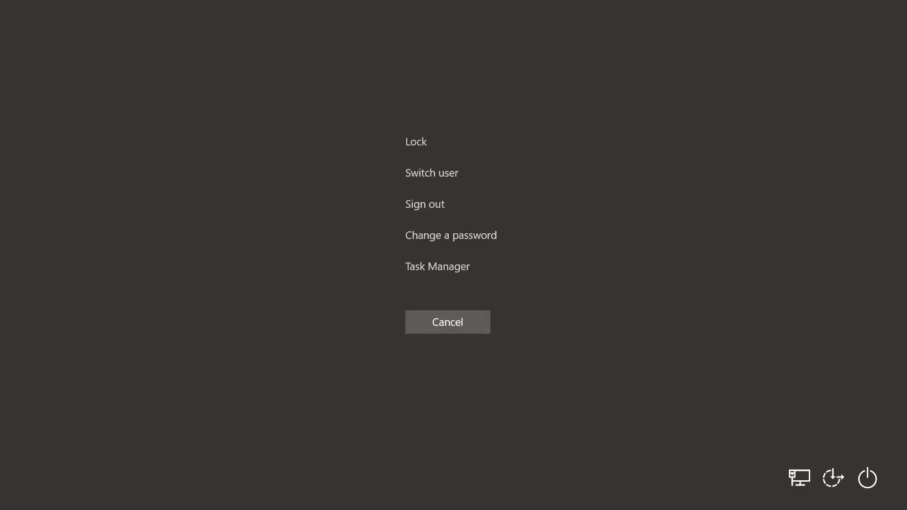
{"action": "left_click", "coordinate": [454, 267]}
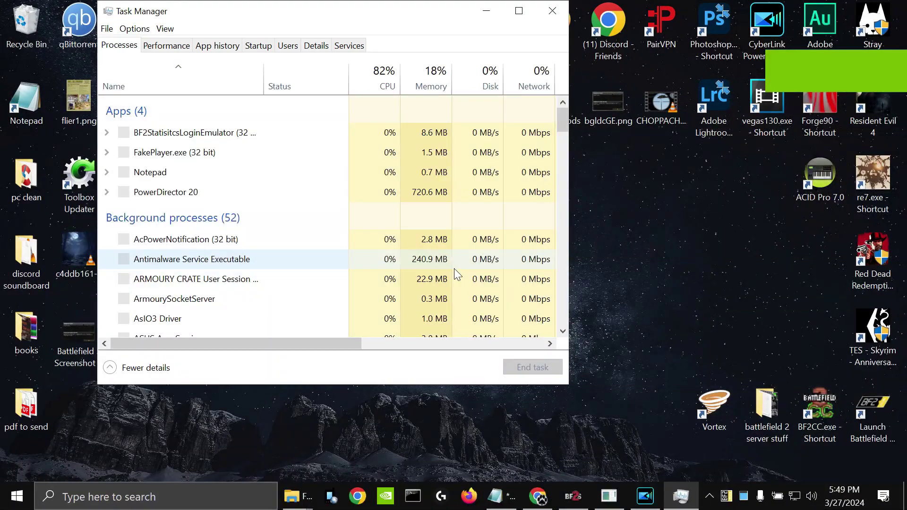
{"action": "left_click", "coordinate": [353, 46]}
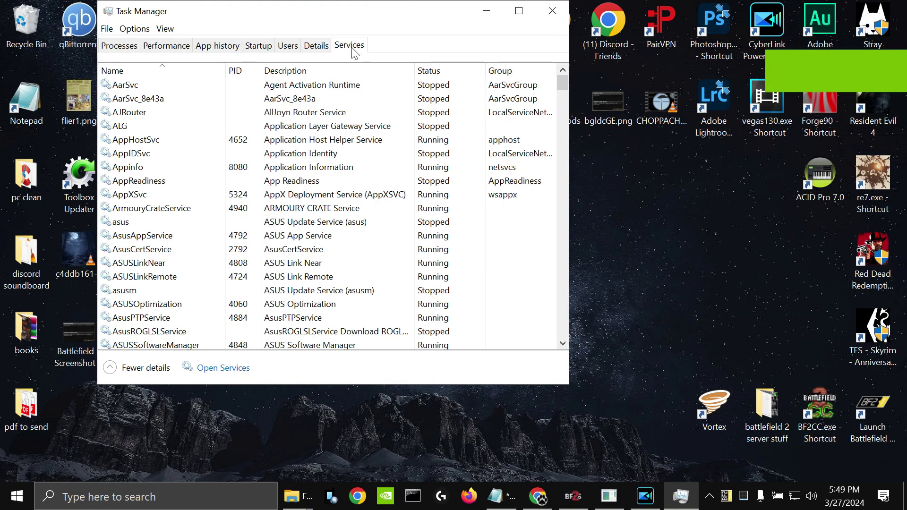
{"action": "left_click_drag", "start_coordinate": [558, 85], "coordinate": [584, 223]}
{"action": "left_click", "coordinate": [202, 294]}
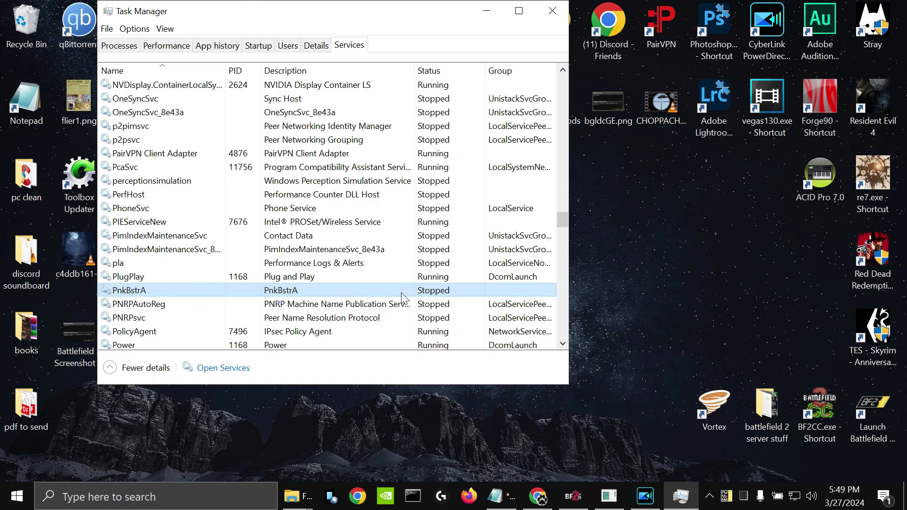
{"action": "right_click", "coordinate": [385, 291]}
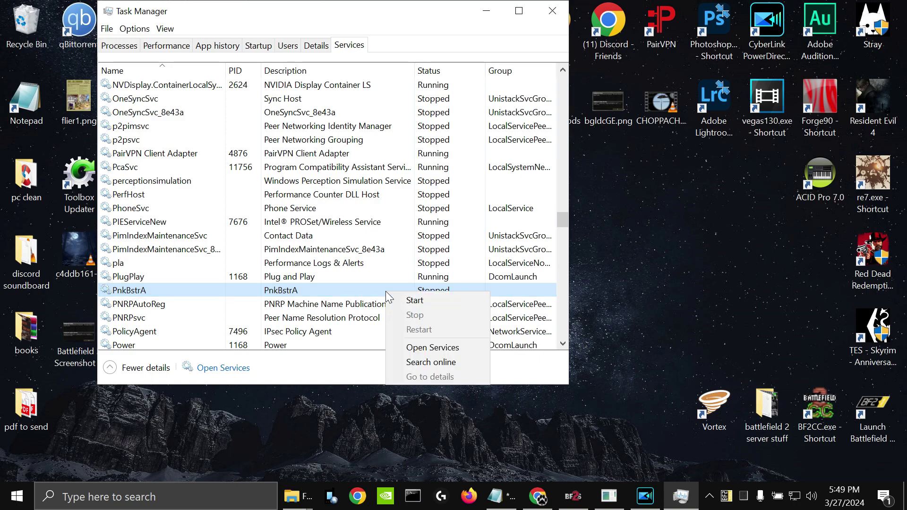
{"action": "left_click", "coordinate": [410, 300]}
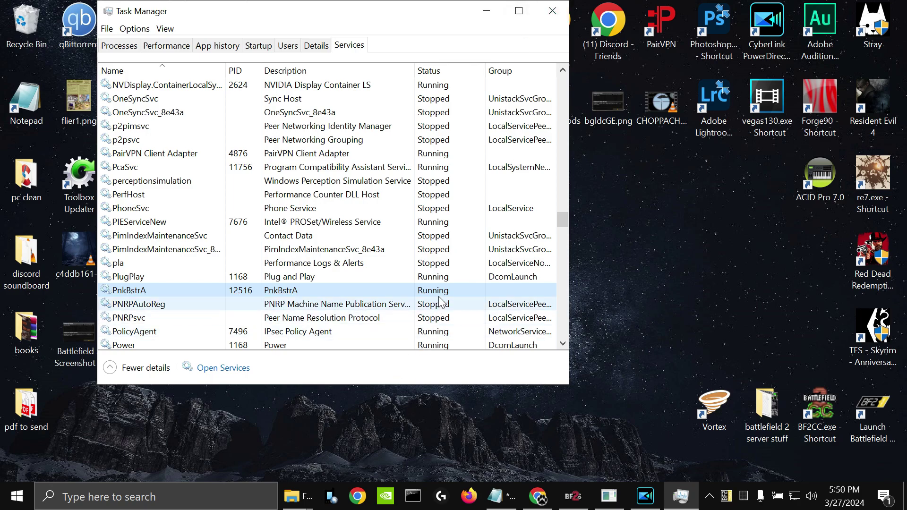
Open the Services console from the PnkBstrA entry, maximize it and select the PnkBstrA service there.
{"action": "right_click", "coordinate": [335, 293]}
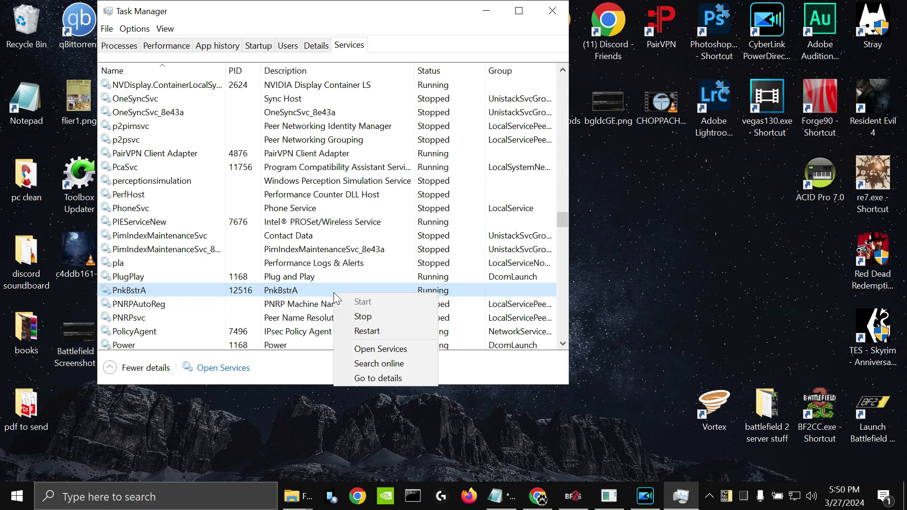
{"action": "left_click", "coordinate": [382, 348]}
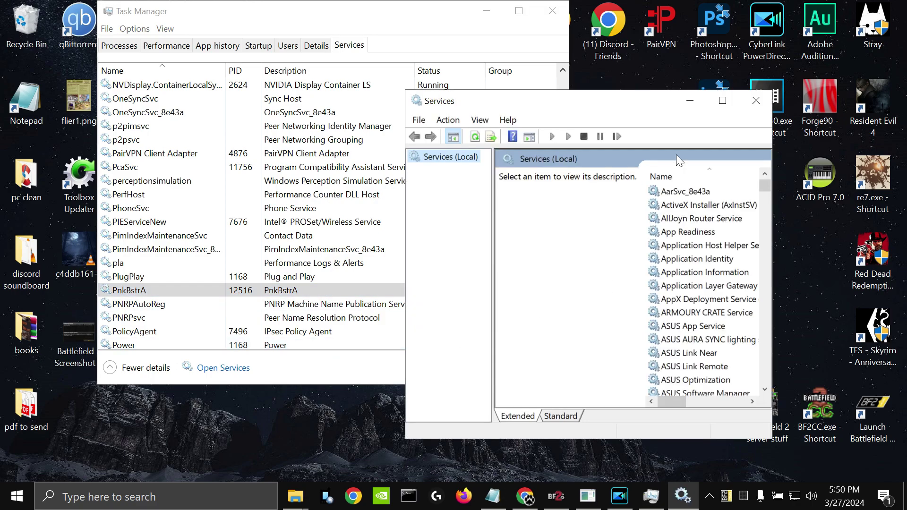
{"action": "left_click_drag", "start_coordinate": [643, 107], "coordinate": [422, 88]}
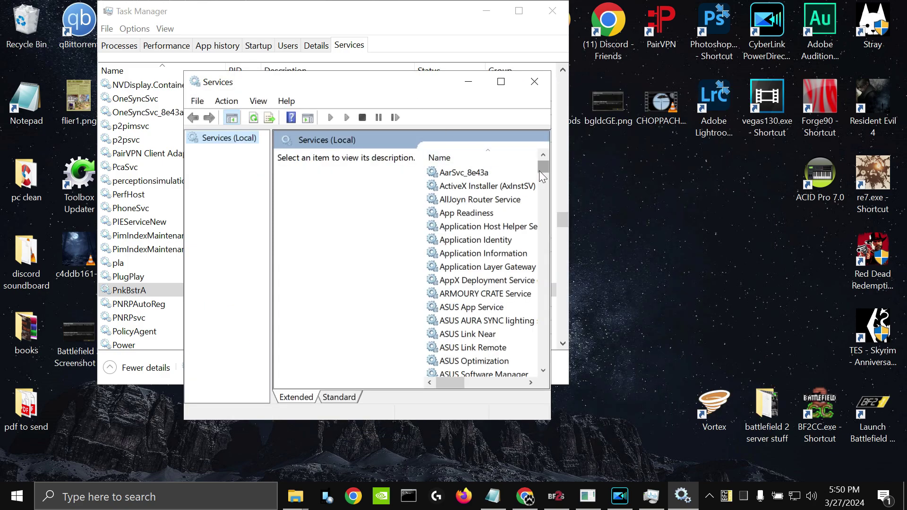
{"action": "left_click_drag", "start_coordinate": [543, 171], "coordinate": [556, 283]}
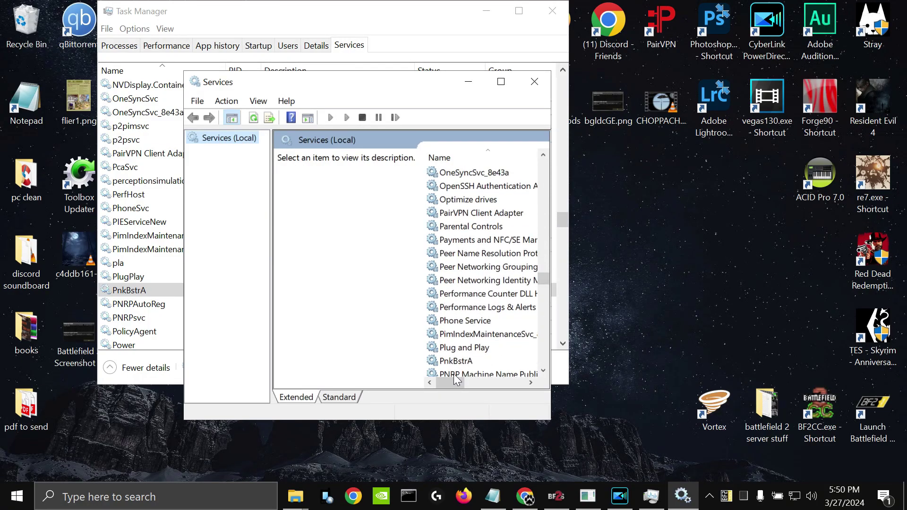
{"action": "left_click_drag", "start_coordinate": [450, 382], "coordinate": [454, 381]}
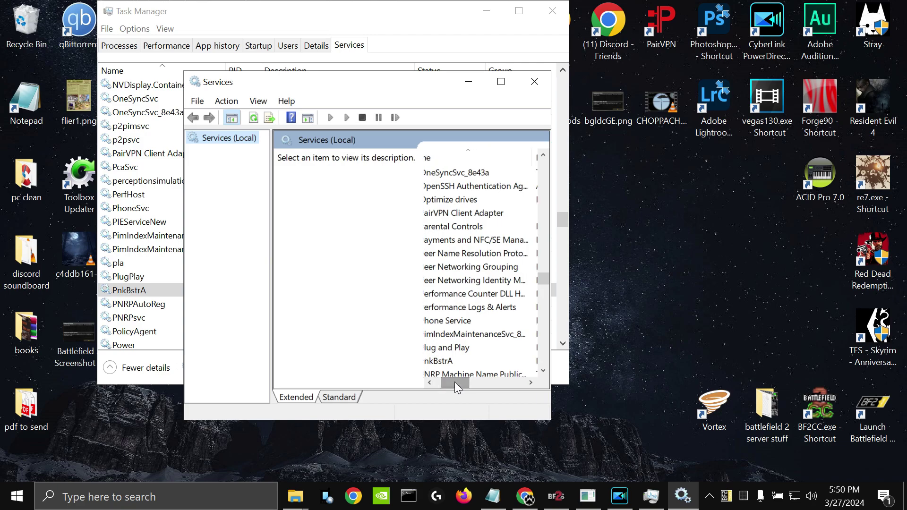
{"action": "left_click", "coordinate": [502, 82]}
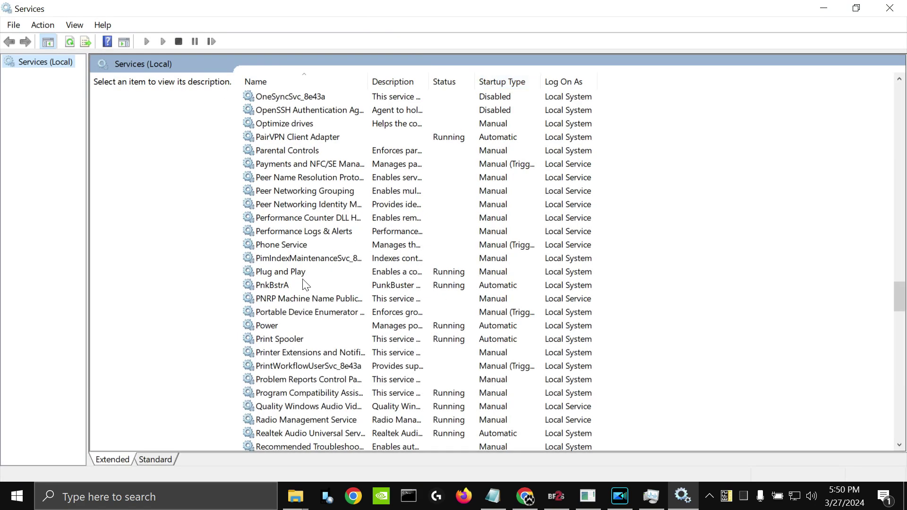
{"action": "left_click", "coordinate": [490, 289]}
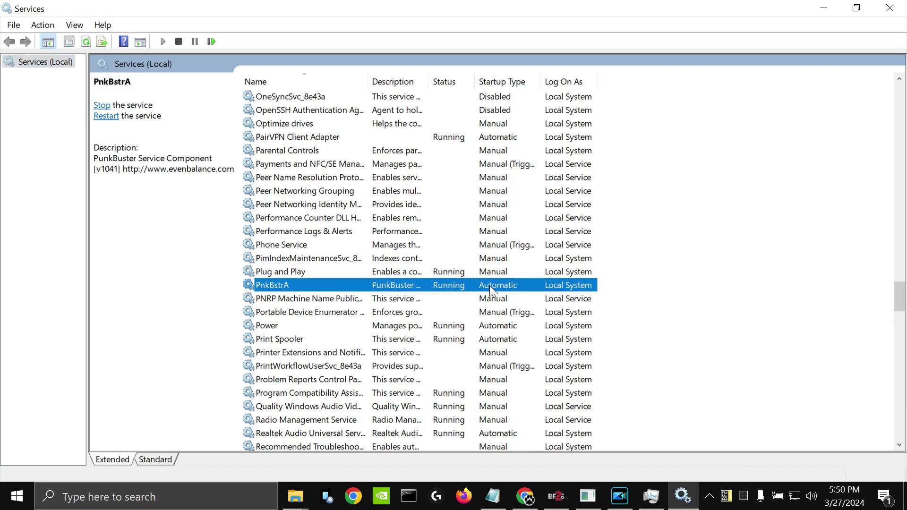
Set PnkBstrA's startup type to Automatic in its properties, apply it, and close the Services console and Task Manager.
{"action": "right_click", "coordinate": [489, 286]}
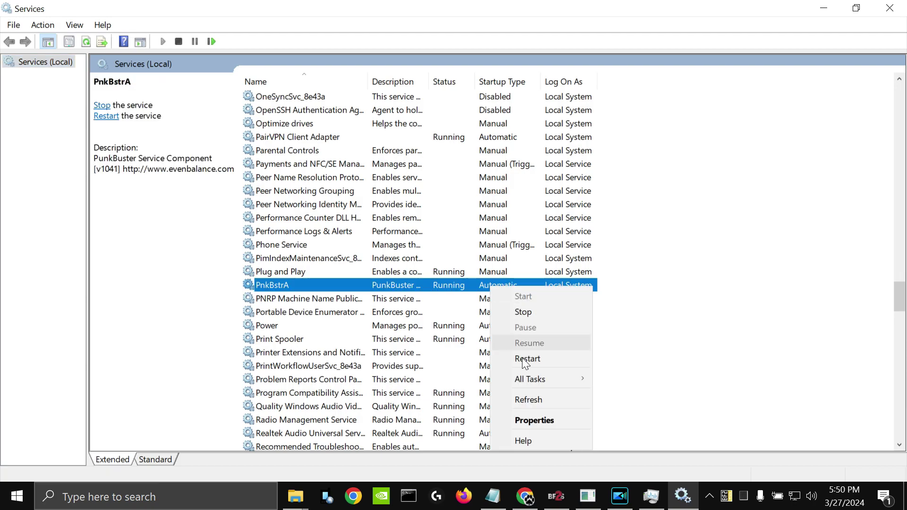
{"action": "left_click", "coordinate": [543, 419]}
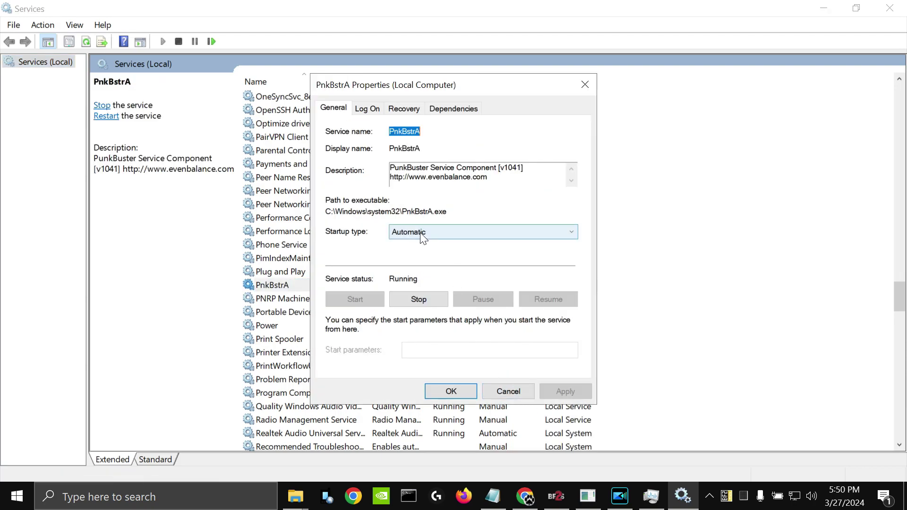
{"action": "left_click", "coordinate": [495, 233]}
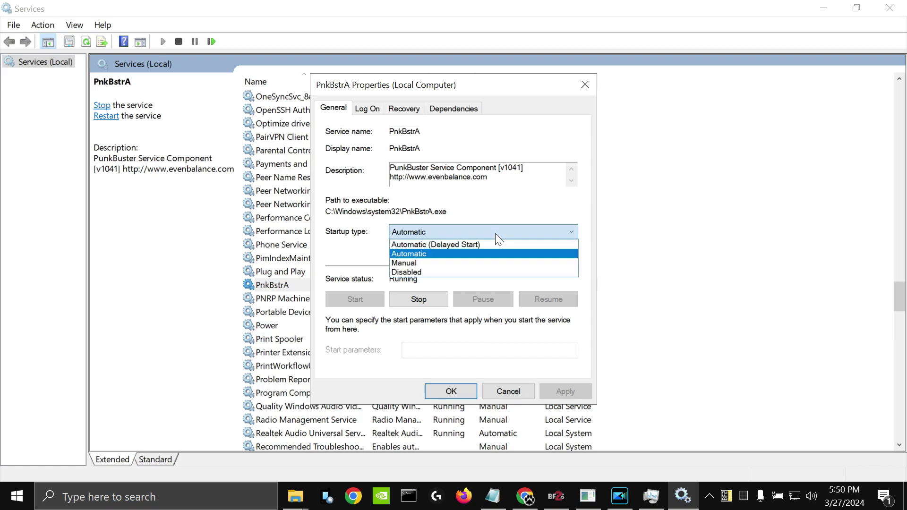
{"action": "left_click", "coordinate": [427, 254]}
{"action": "left_click", "coordinate": [577, 390]}
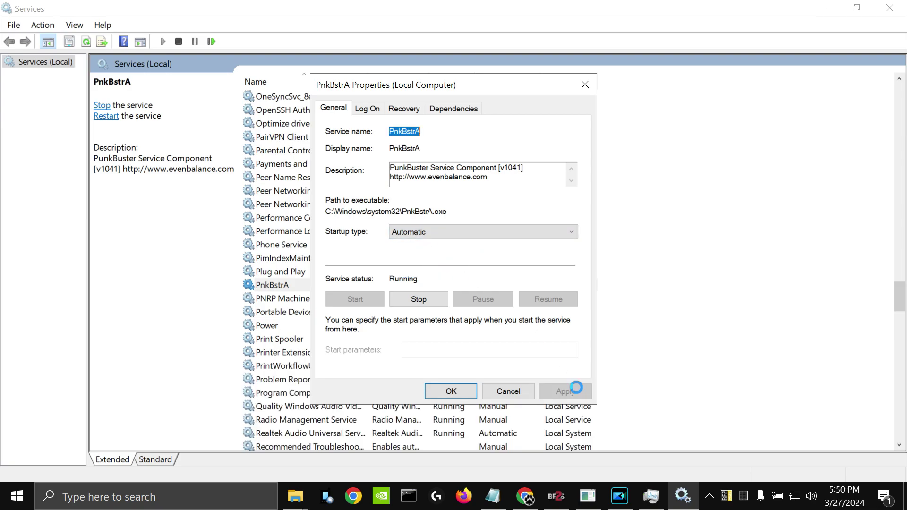
{"action": "left_click", "coordinate": [450, 391]}
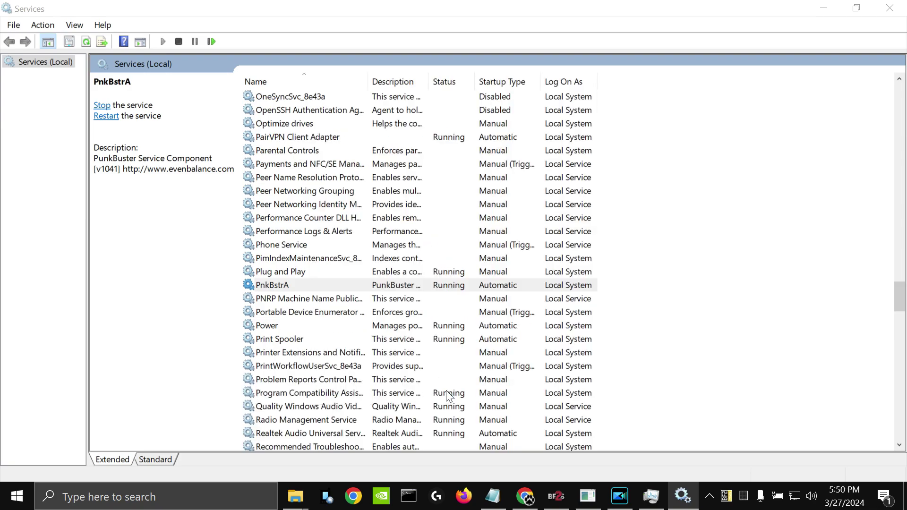
{"action": "left_click", "coordinate": [890, 8]}
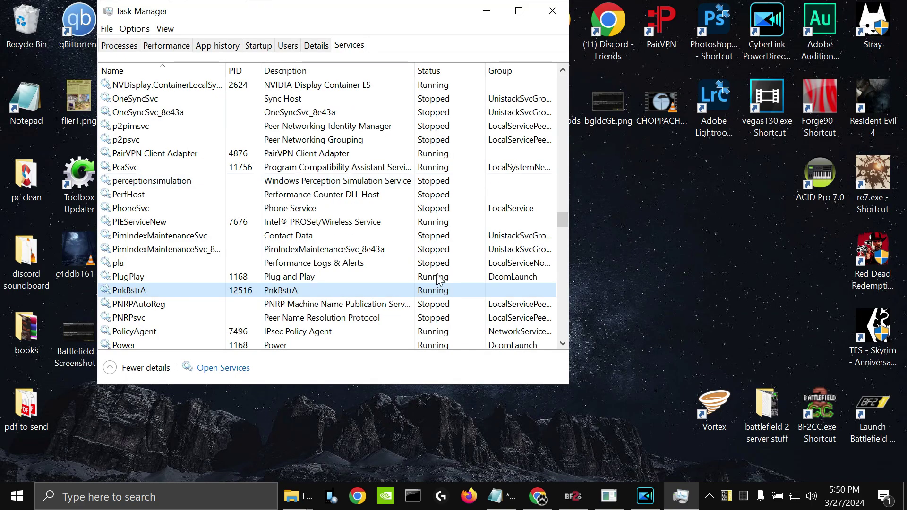
{"action": "left_click", "coordinate": [553, 11]}
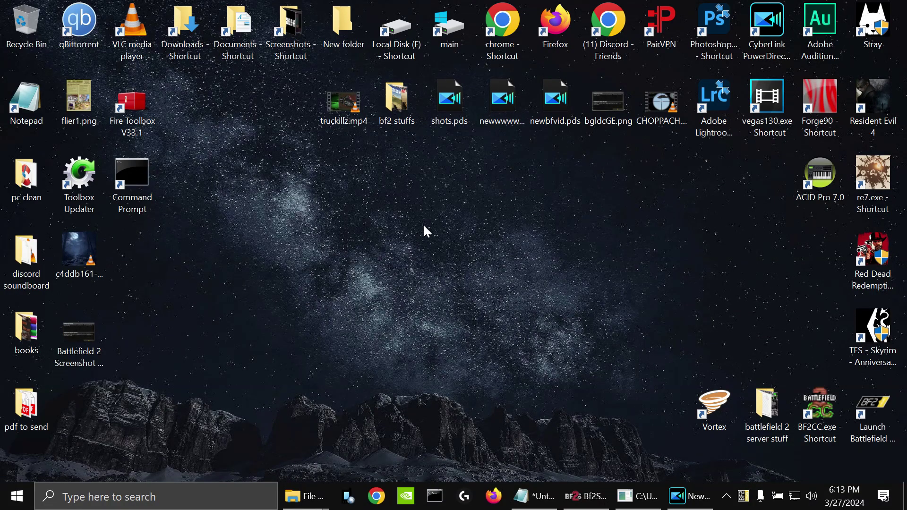
Open Chrome and go to the copied address moddb.com/mods/battlefield-2-hardcore/downloads/punkbuster.
{"action": "double_click", "coordinate": [503, 26]}
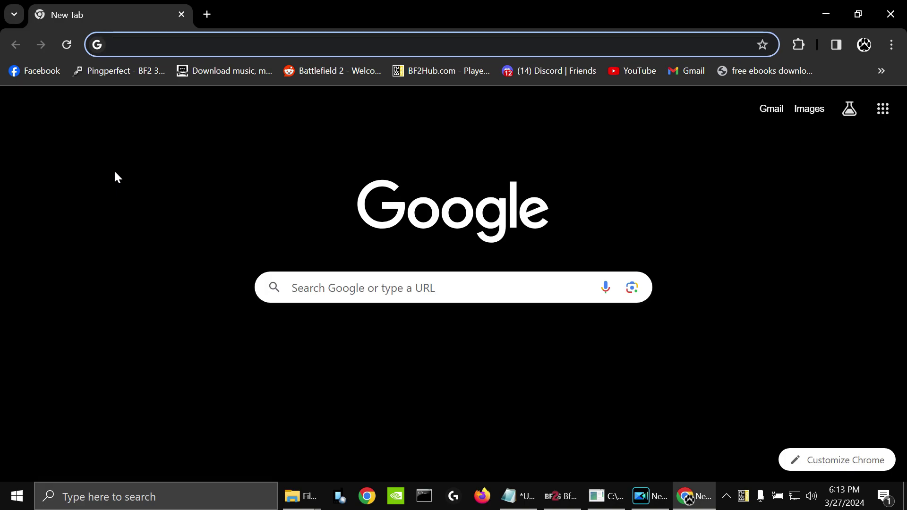
{"action": "right_click", "coordinate": [203, 42]}
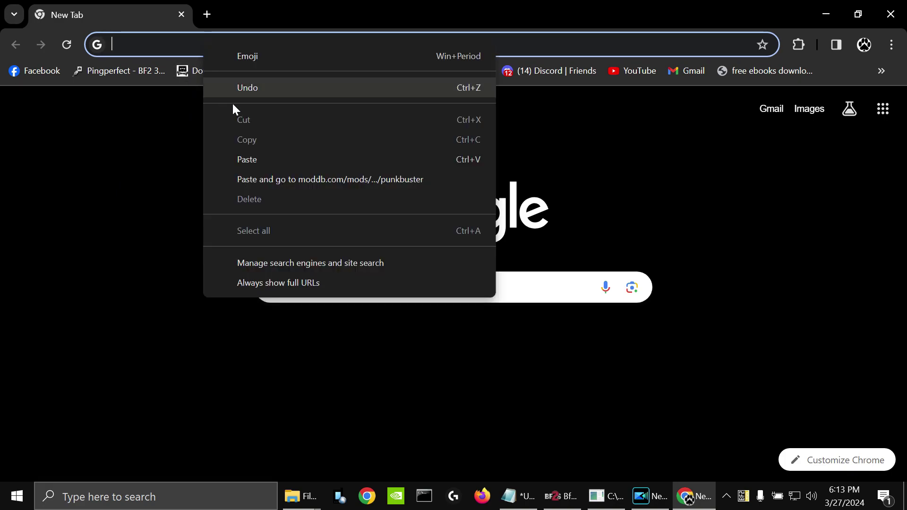
{"action": "left_click", "coordinate": [259, 158]}
{"action": "left_click", "coordinate": [309, 76]}
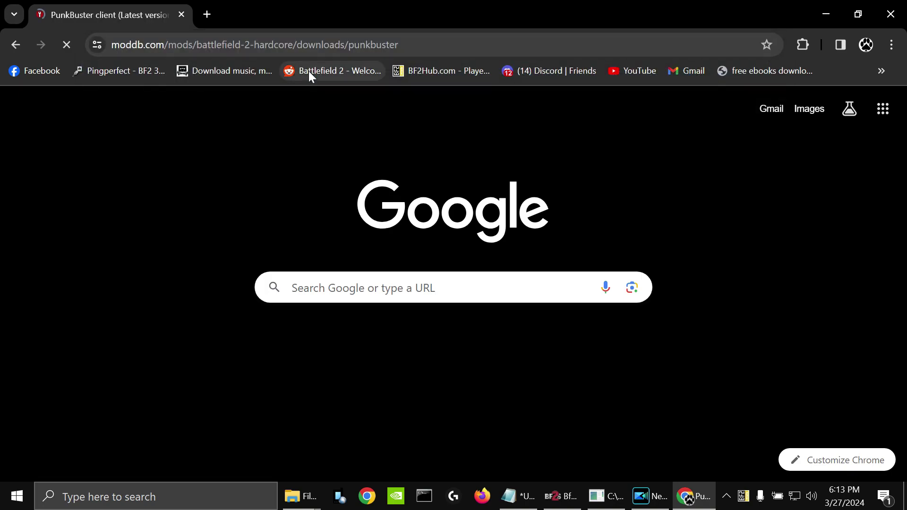
Download the 11.1 MB PunkBuster client archive from the ModDB page and close the browser.
{"action": "scroll", "coordinate": [55, 237], "scroll_direction": "down", "scroll_amount": 8}
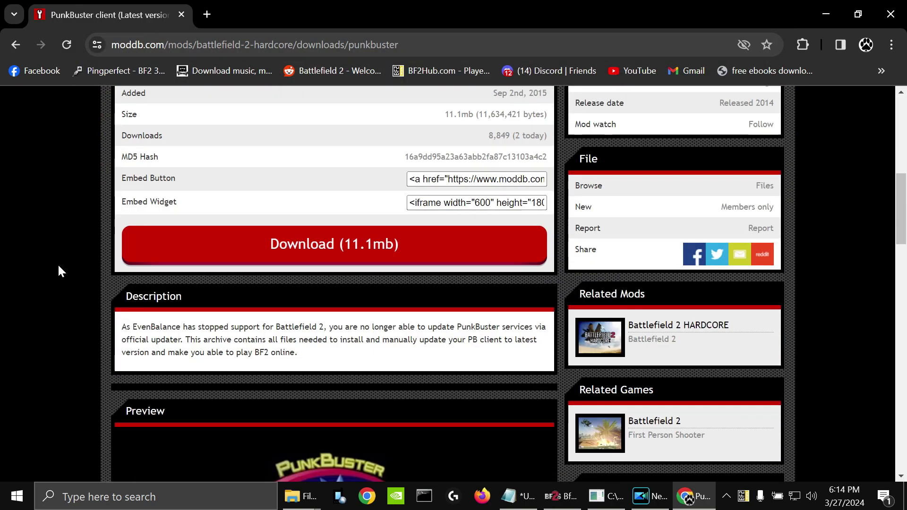
{"action": "left_click", "coordinate": [345, 250]}
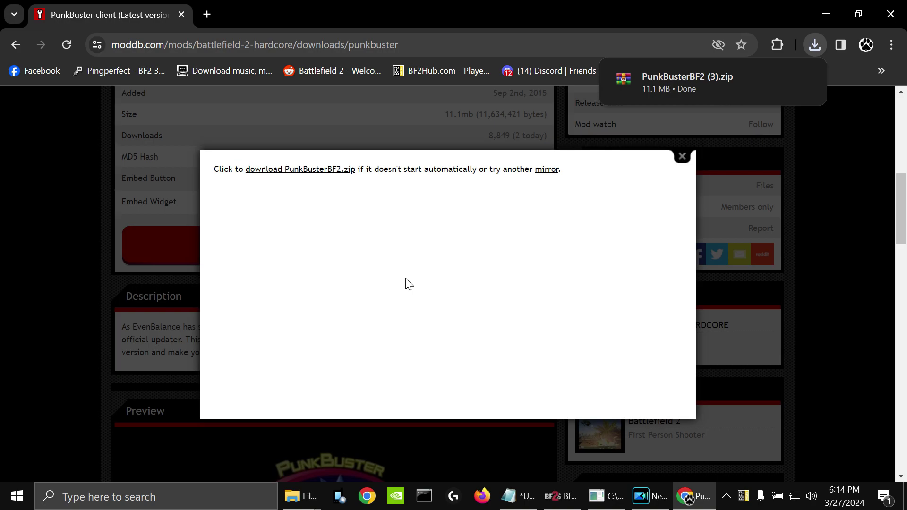
{"action": "mouse_move", "coordinate": [714, 101]}
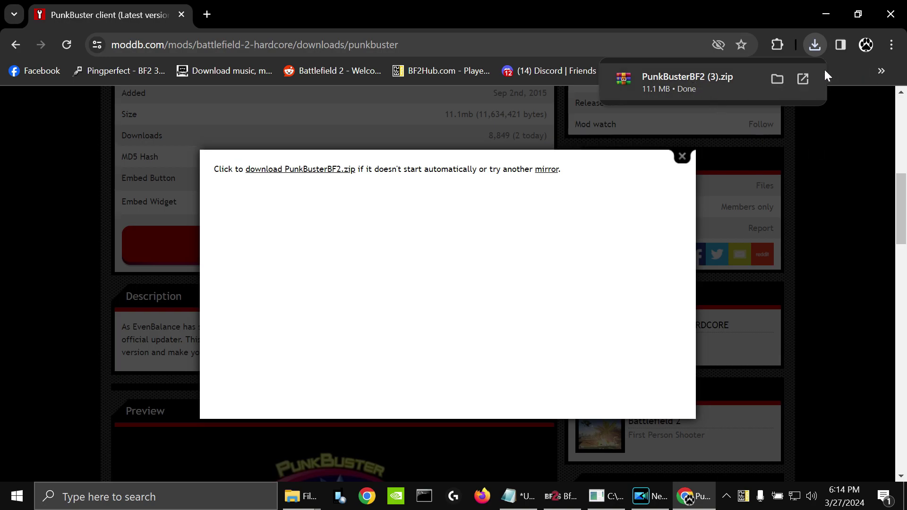
{"action": "left_click", "coordinate": [891, 14]}
Open the Downloads folder from the desktop, copy pb-bf2-latest.zip and minimize the folder window.
{"action": "double_click", "coordinate": [188, 25]}
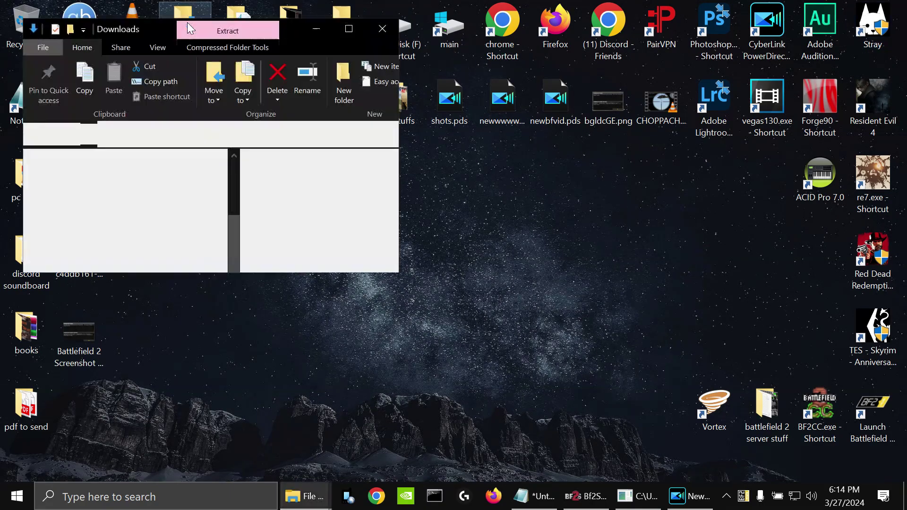
{"action": "double_click", "coordinate": [344, 32]}
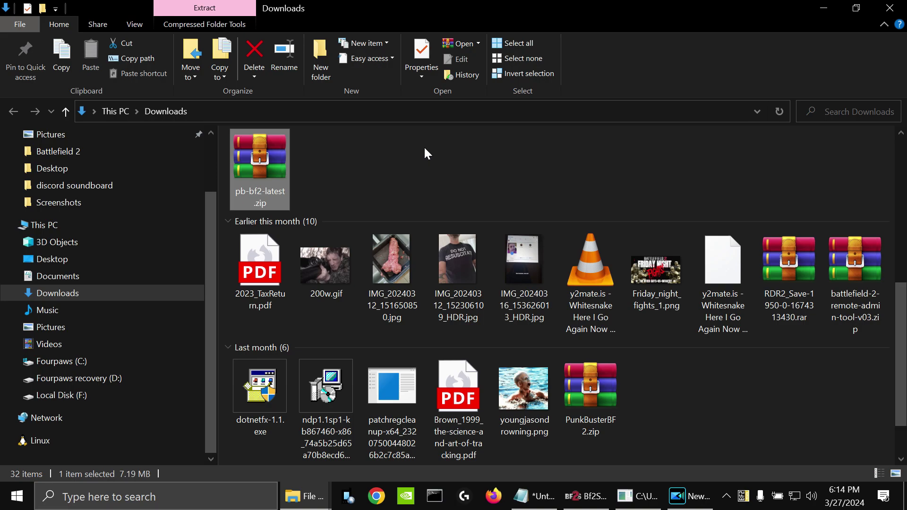
{"action": "double_click", "coordinate": [397, 276]}
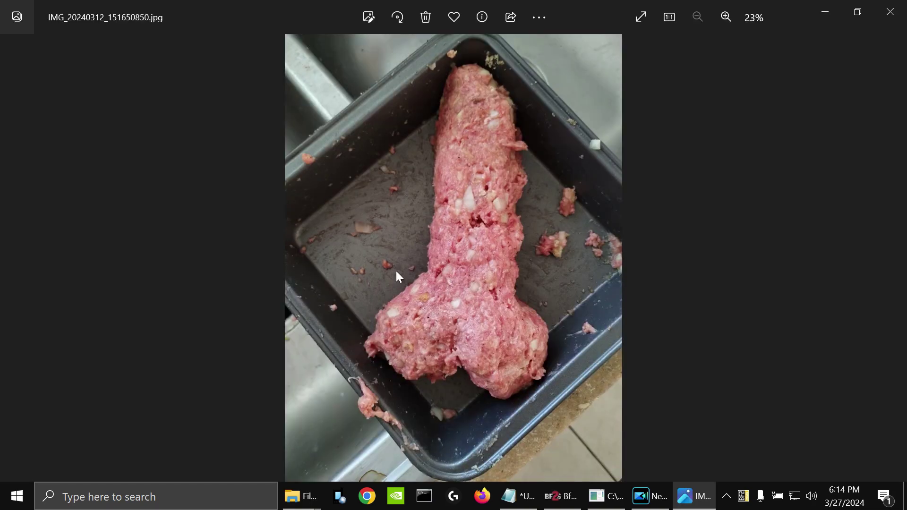
{"action": "left_click", "coordinate": [890, 12]}
{"action": "right_click", "coordinate": [264, 154]}
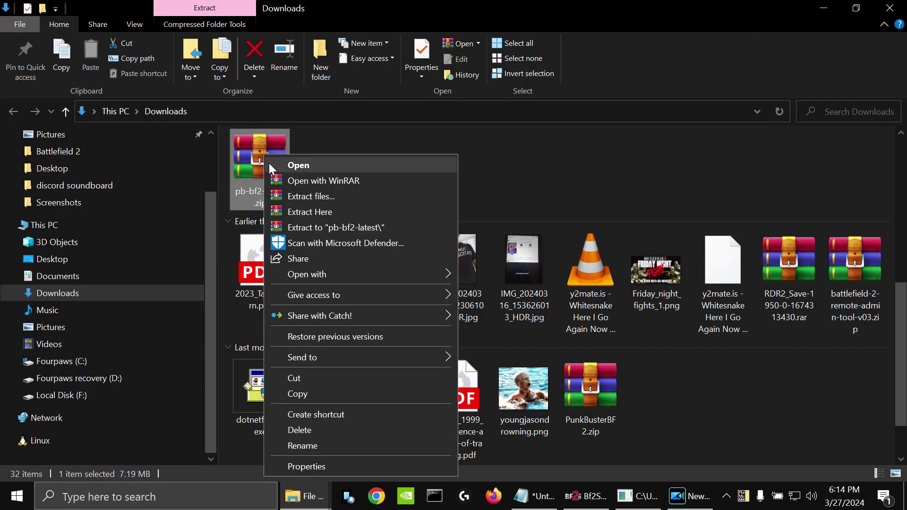
{"action": "left_click", "coordinate": [319, 393]}
{"action": "left_click", "coordinate": [822, 11]}
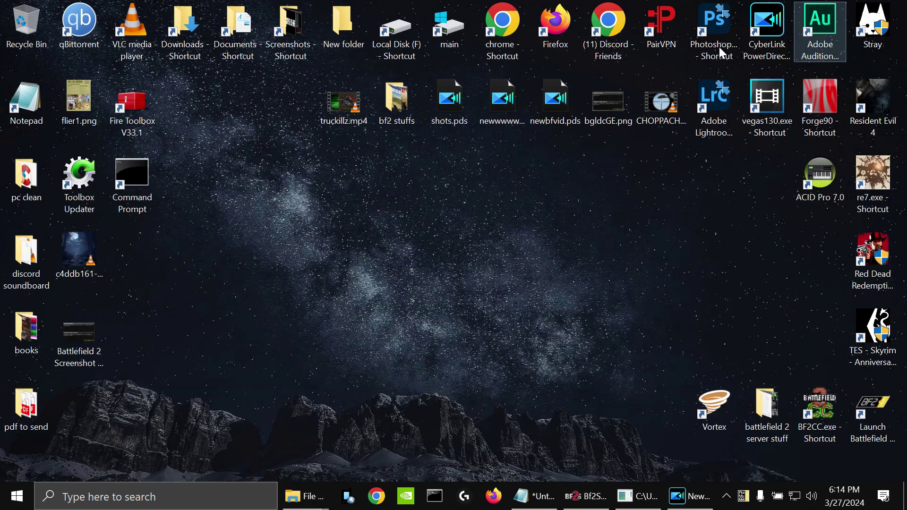
Create a new folder on the desktop with its default name and open it.
{"action": "right_click", "coordinate": [388, 258]}
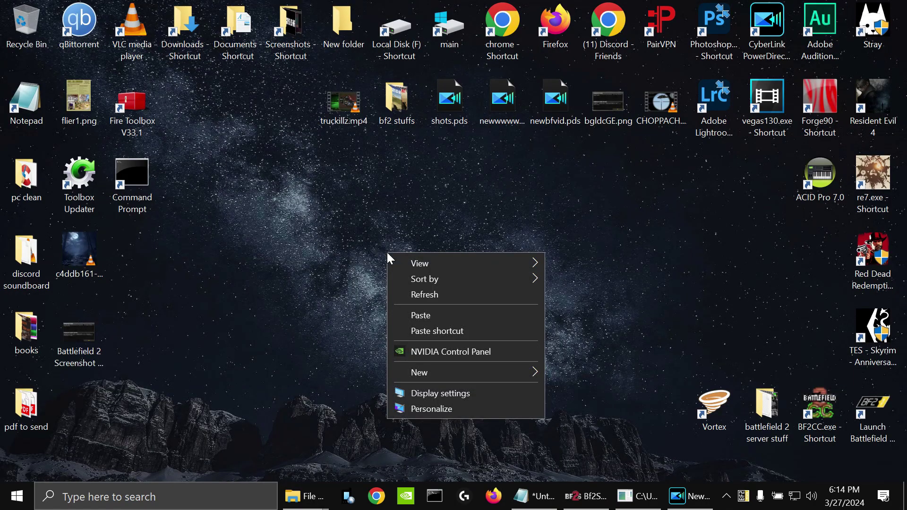
{"action": "mouse_move", "coordinate": [456, 375]}
{"action": "left_click", "coordinate": [584, 374]}
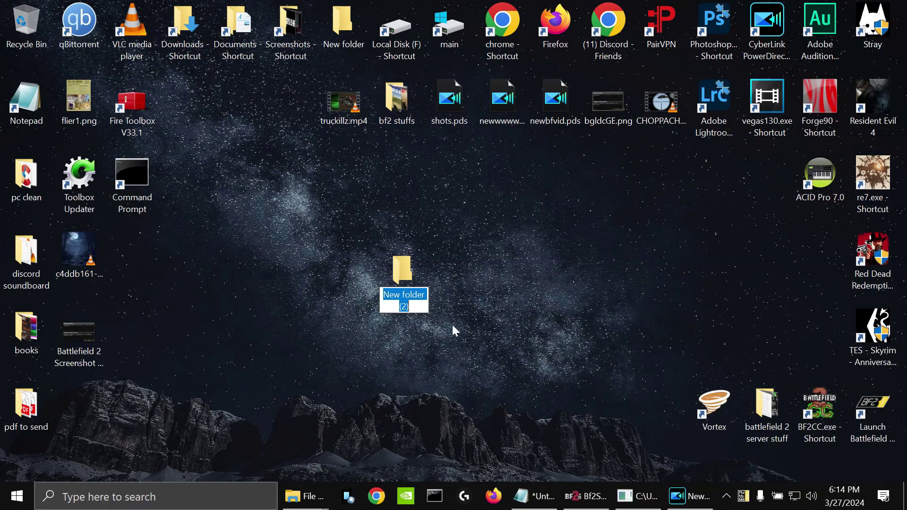
{"action": "left_click", "coordinate": [406, 269]}
{"action": "double_click", "coordinate": [406, 270]}
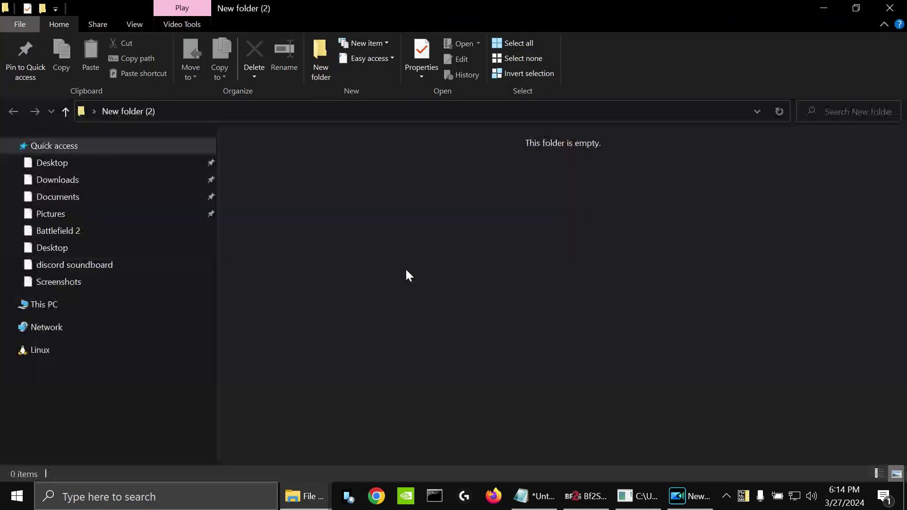
Paste pb-bf2-latest.zip into the new desktop folder and extract the archive there.
{"action": "right_click", "coordinate": [382, 186]}
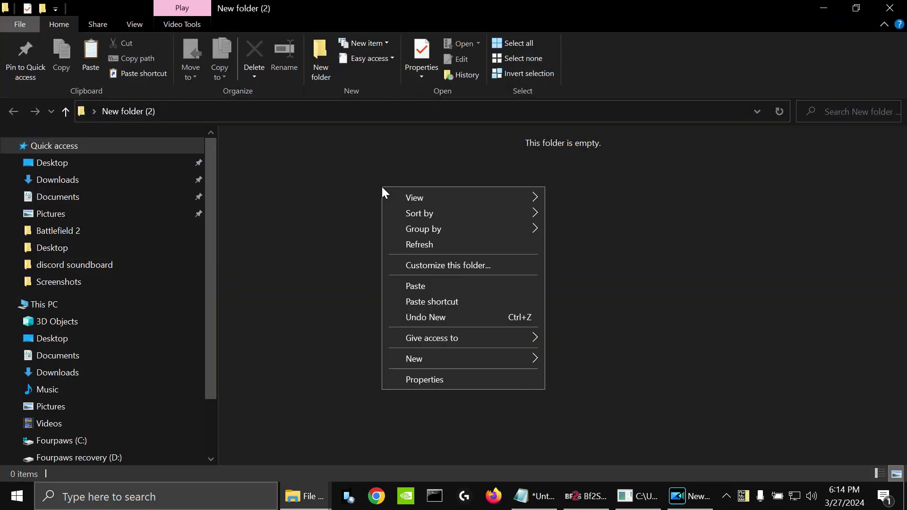
{"action": "left_click", "coordinate": [438, 285]}
{"action": "left_click", "coordinate": [378, 153]}
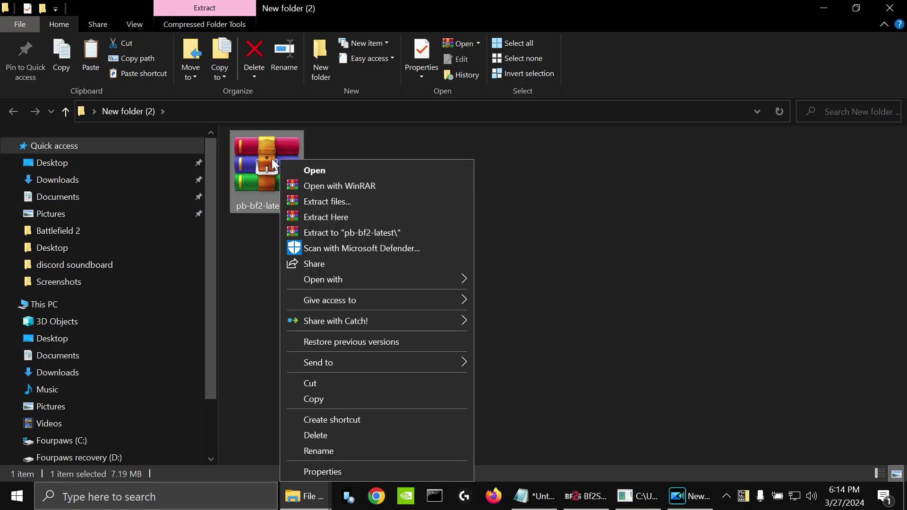
{"action": "left_click", "coordinate": [329, 215]}
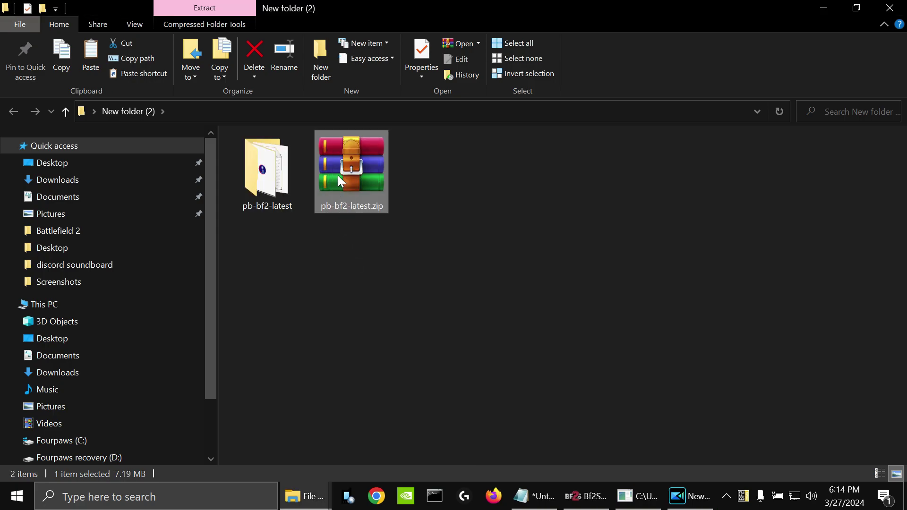
Open the extracted pb-bf2-latest folder, read the update instructions in ReadMe.txt and close the file.
{"action": "left_click", "coordinate": [276, 188]}
{"action": "double_click", "coordinate": [276, 188]}
{"action": "left_click", "coordinate": [272, 185]}
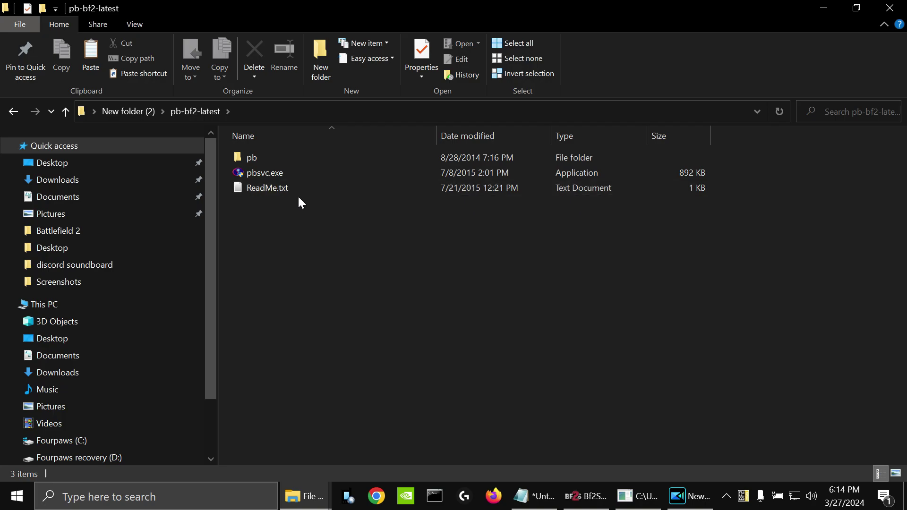
{"action": "double_click", "coordinate": [298, 194]}
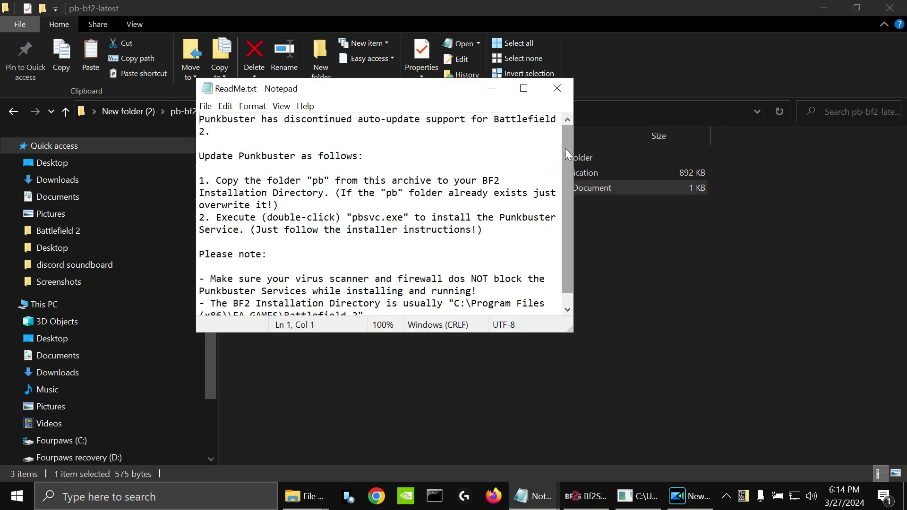
{"action": "left_click_drag", "start_coordinate": [565, 148], "coordinate": [569, 214]}
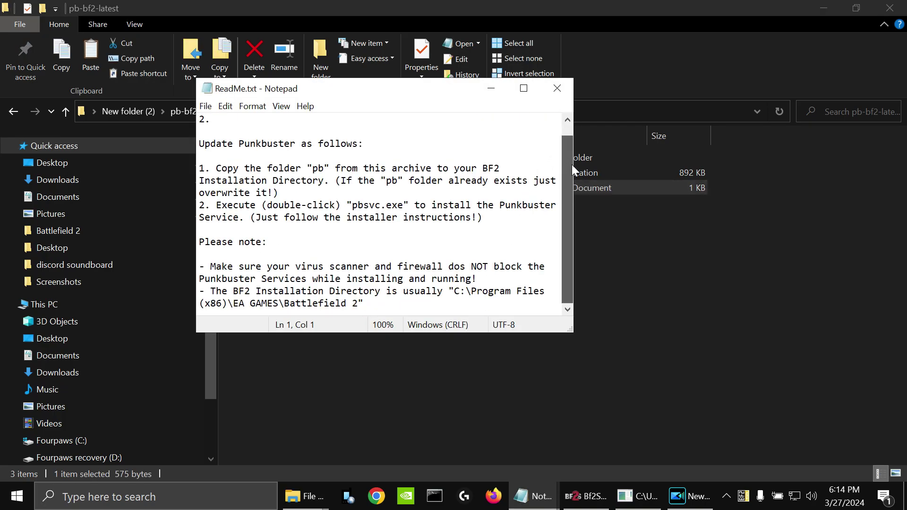
{"action": "left_click_drag", "start_coordinate": [572, 164], "coordinate": [569, 148]}
{"action": "left_click", "coordinate": [558, 88]}
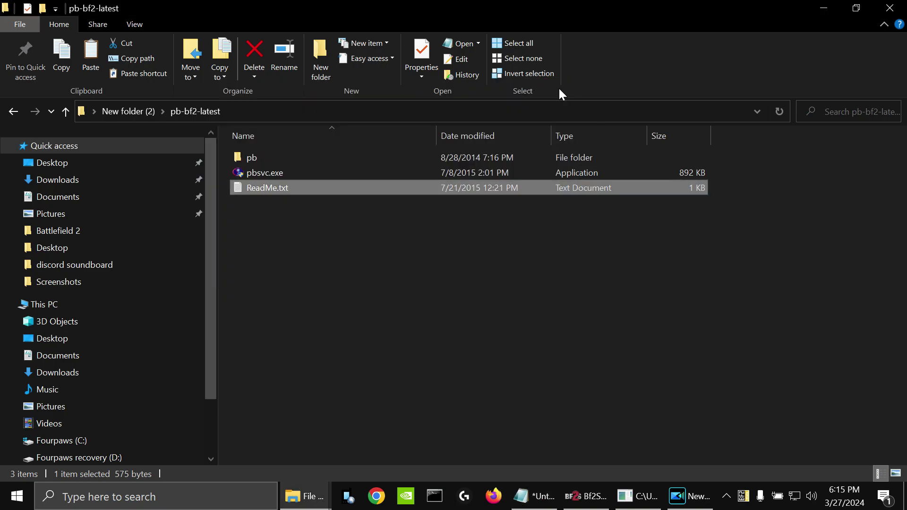
Copy the pb folder from pb-bf2-latest and minimize the folder window.
{"action": "left_click", "coordinate": [272, 157]}
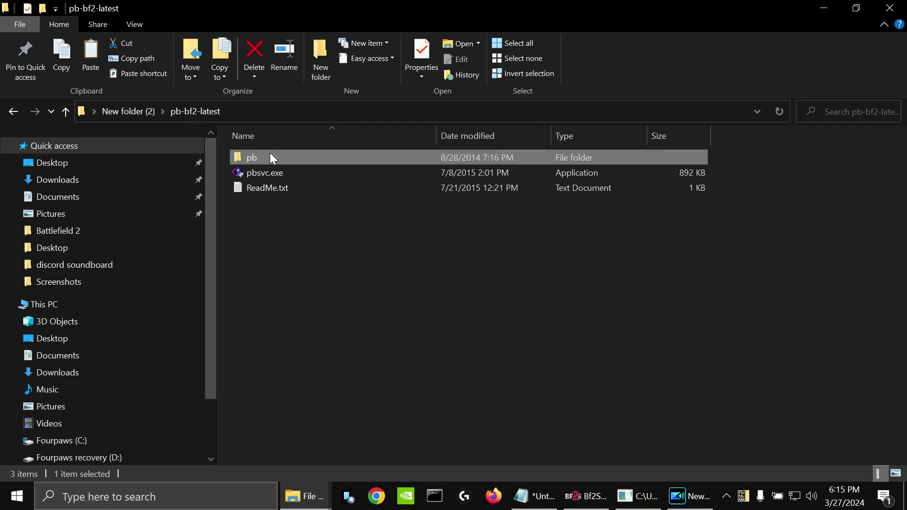
{"action": "right_click", "coordinate": [272, 156]}
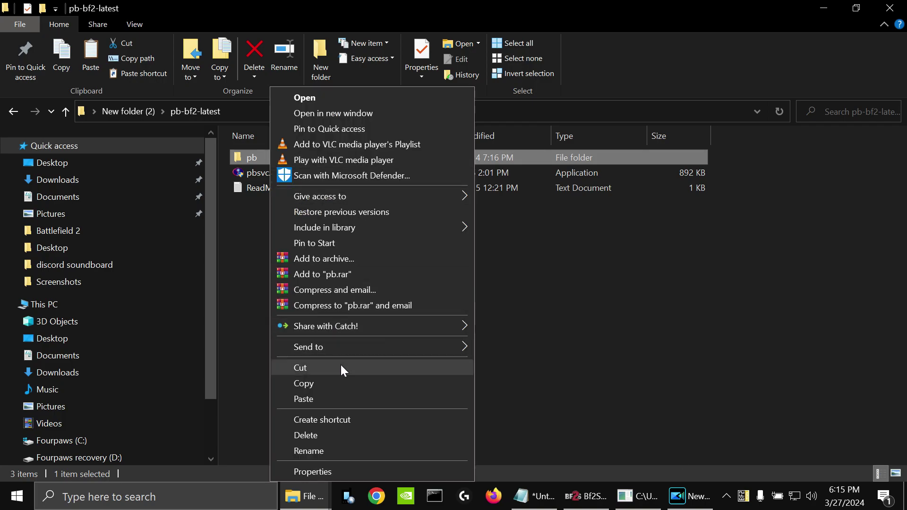
{"action": "left_click", "coordinate": [341, 382]}
{"action": "left_click", "coordinate": [821, 10]}
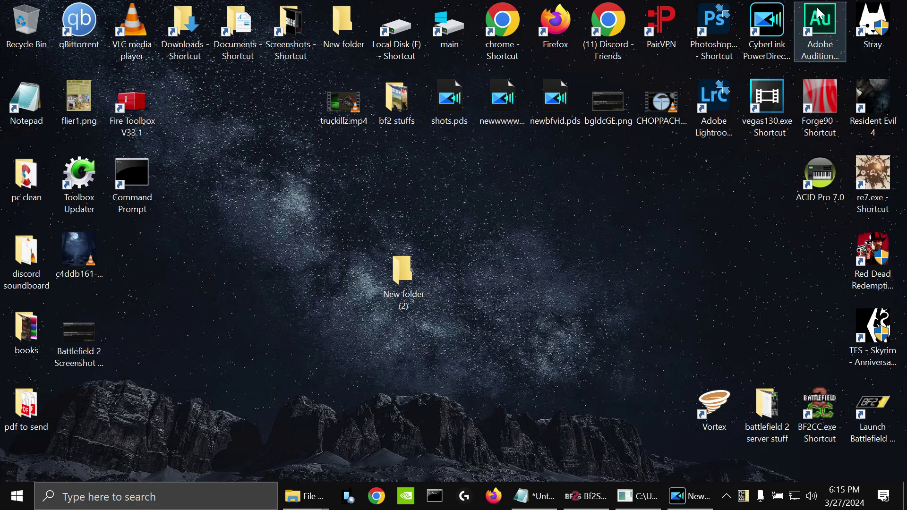
Open the main drive from the desktop and go to Program Files (x86)\EA Games\Battlefield 2 Complete Collection.
{"action": "double_click", "coordinate": [453, 28]}
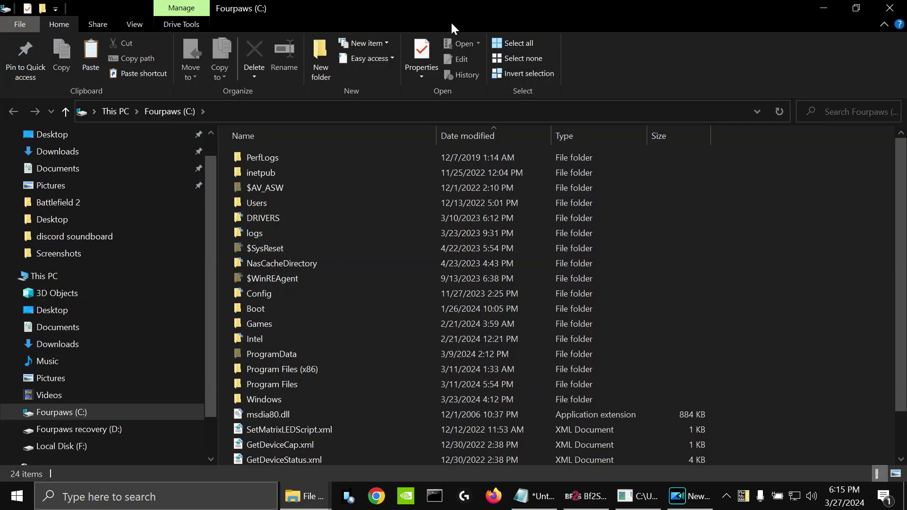
{"action": "double_click", "coordinate": [298, 367]}
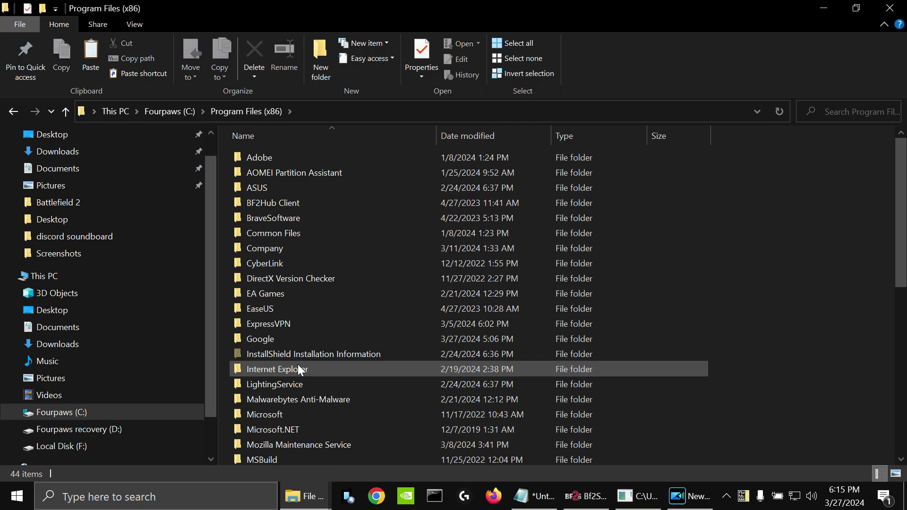
{"action": "double_click", "coordinate": [279, 293]}
{"action": "double_click", "coordinate": [316, 154]}
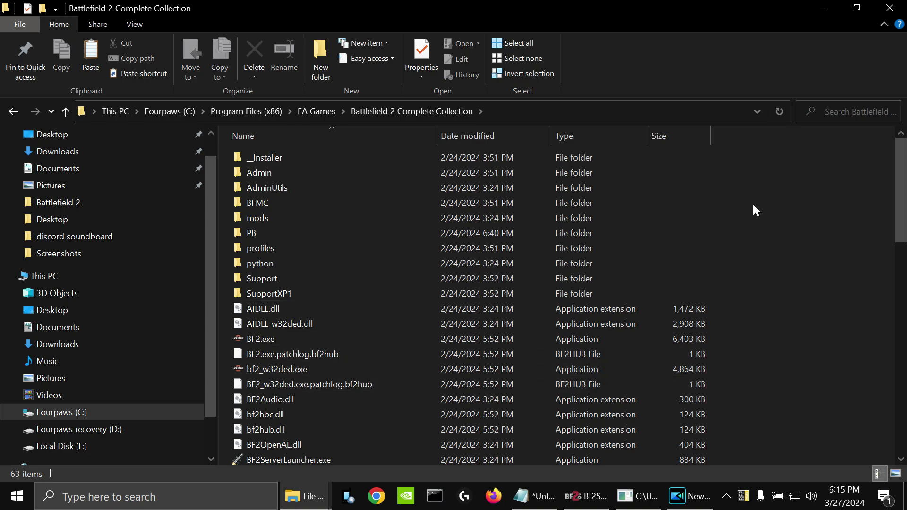
Paste the pb folder into the game directory, replacing the existing files with administrator permission, and close the window.
{"action": "right_click", "coordinate": [800, 229]}
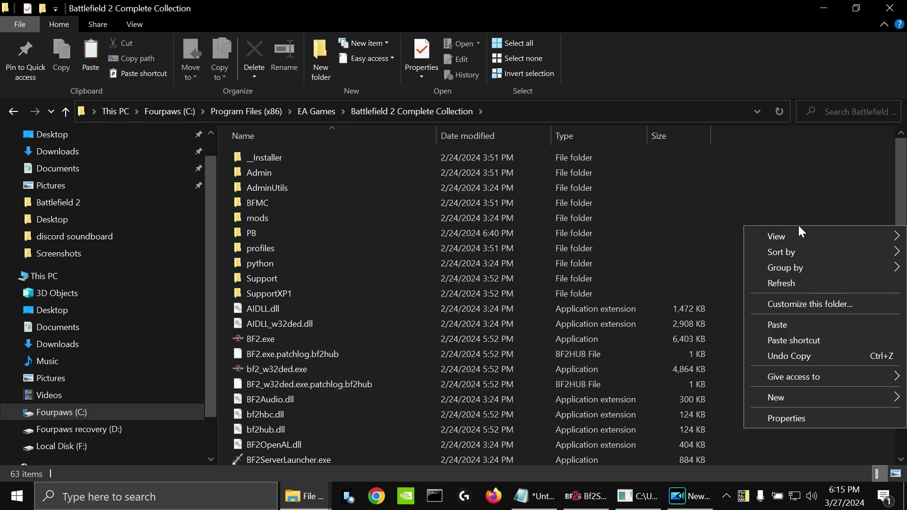
{"action": "left_click", "coordinate": [799, 326]}
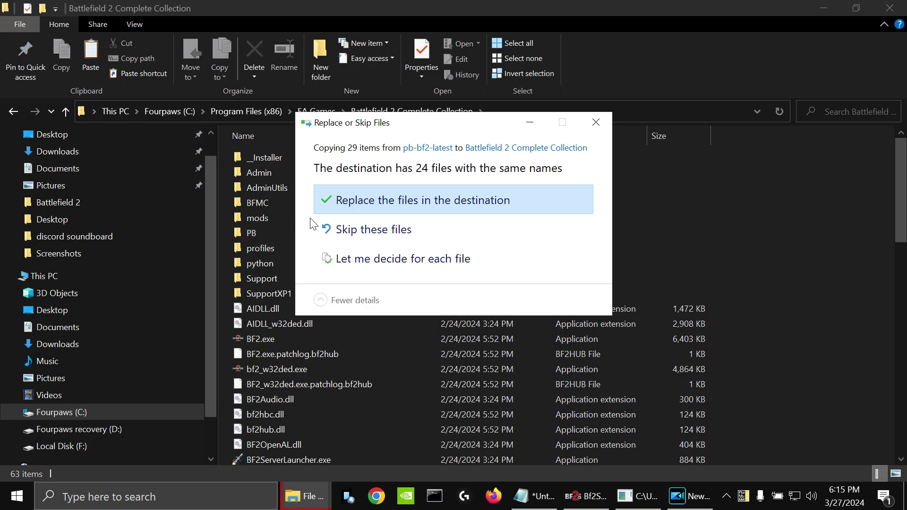
{"action": "left_click", "coordinate": [396, 203]}
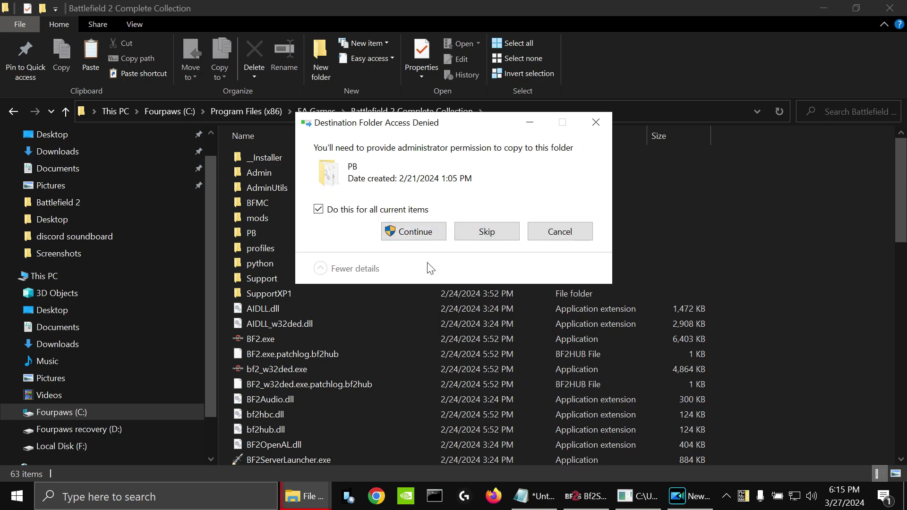
{"action": "left_click", "coordinate": [433, 233]}
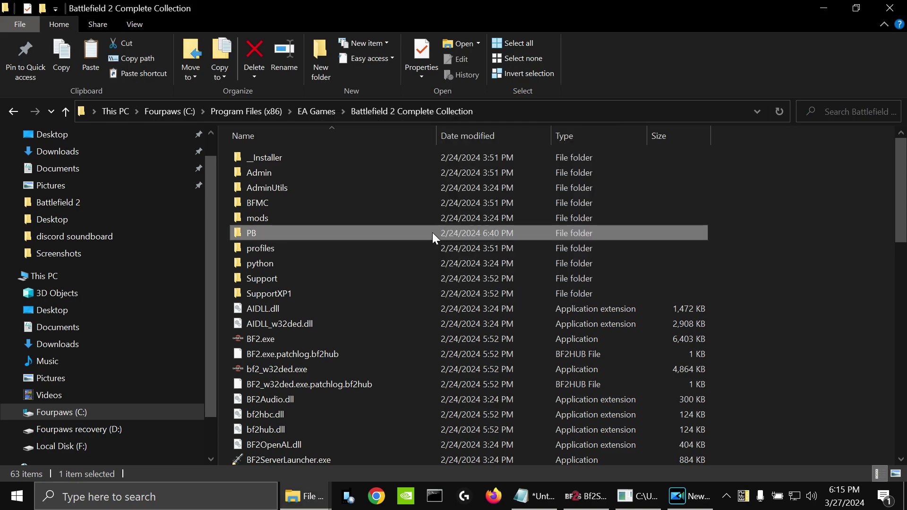
{"action": "left_click", "coordinate": [888, 18]}
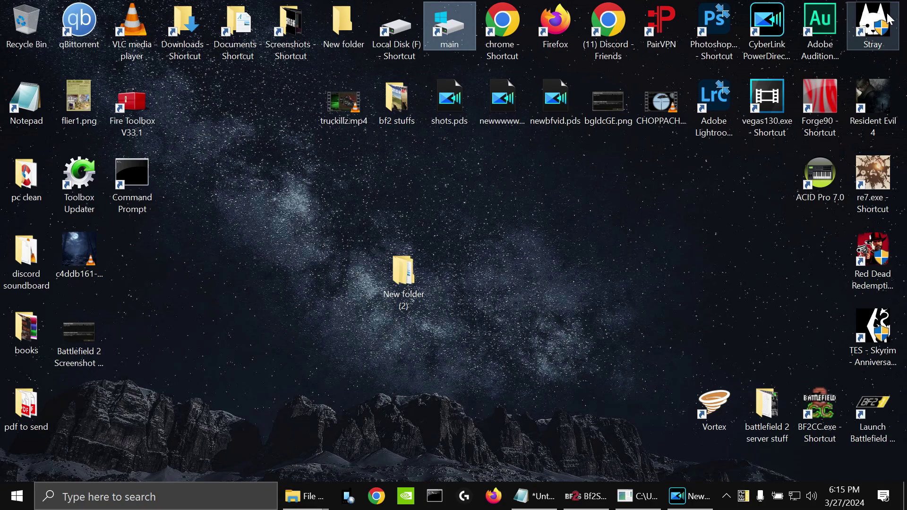
Reopen New folder (2) from the desktop and run pbsvc.exe from its pb-bf2-latest folder.
{"action": "left_click", "coordinate": [415, 282]}
{"action": "double_click", "coordinate": [413, 279]}
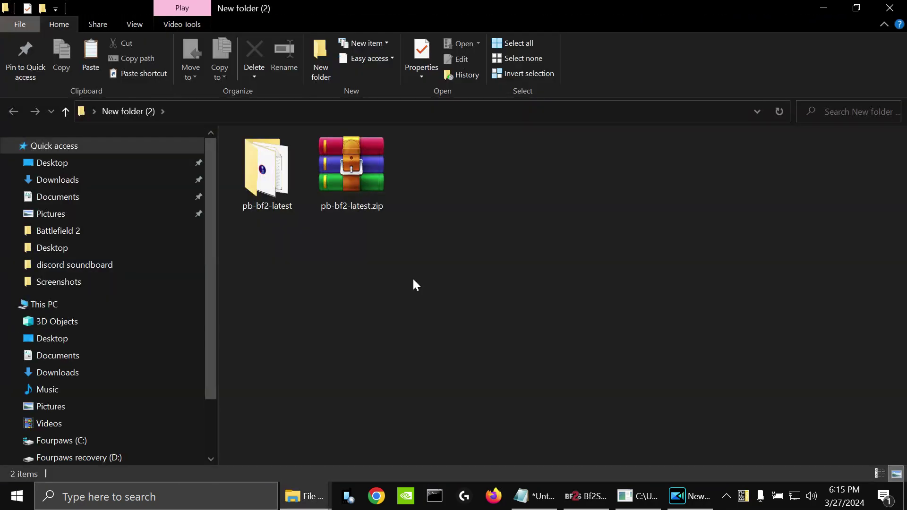
{"action": "double_click", "coordinate": [273, 175]}
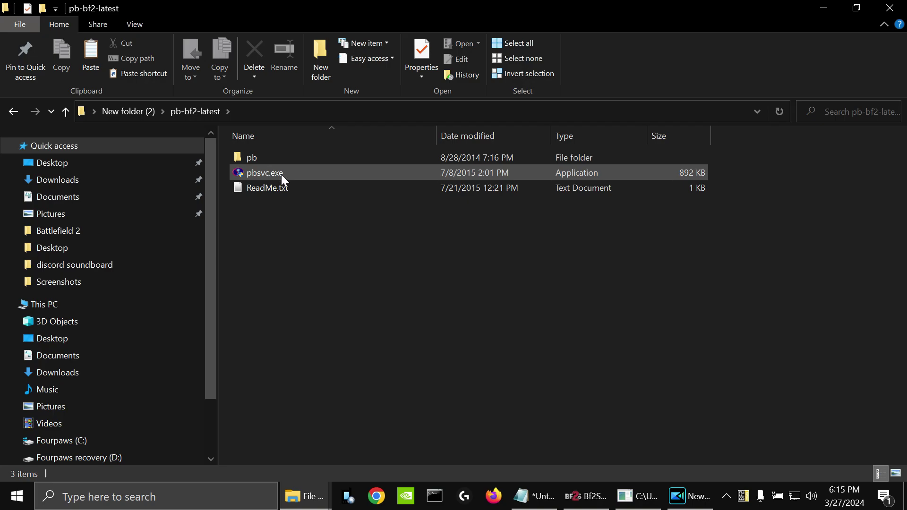
{"action": "left_click", "coordinate": [281, 175]}
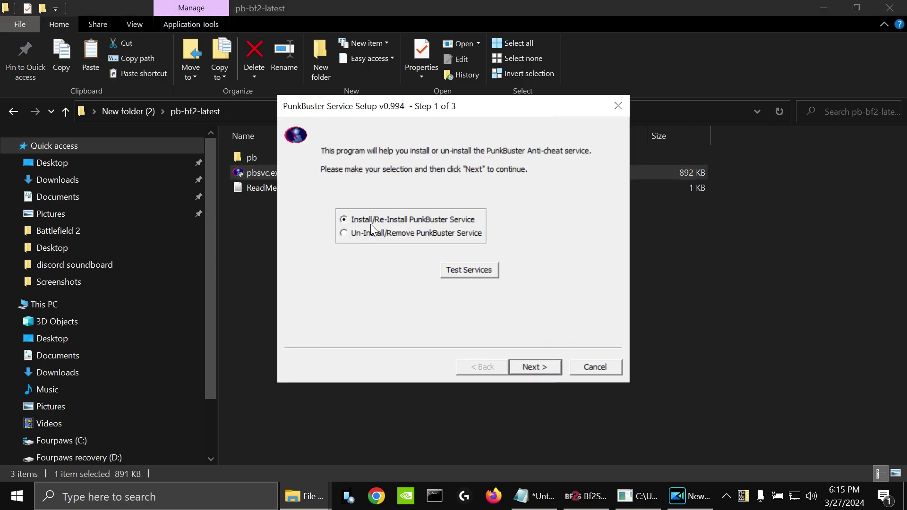
Install the PunkBuster service with the license agreement accepted, then complete the setup's service test and close the folder window.
{"action": "left_click", "coordinate": [541, 368]}
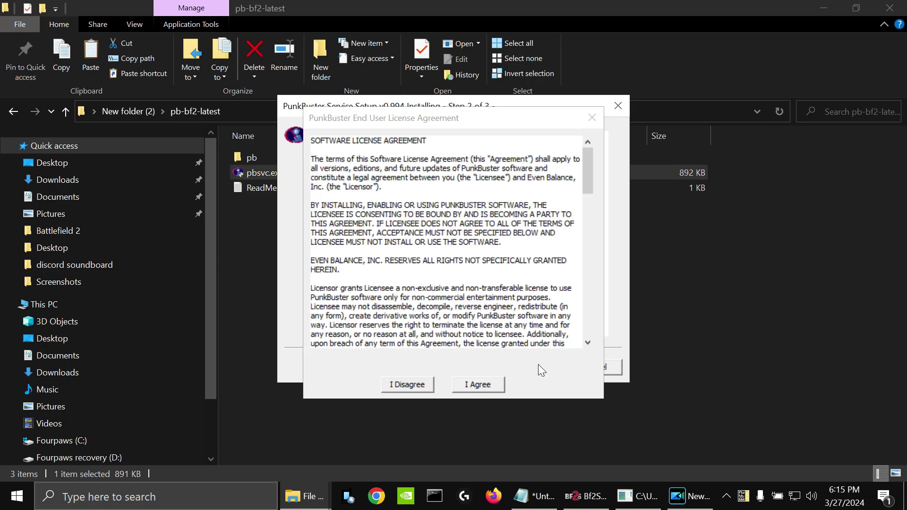
{"action": "left_click", "coordinate": [477, 384]}
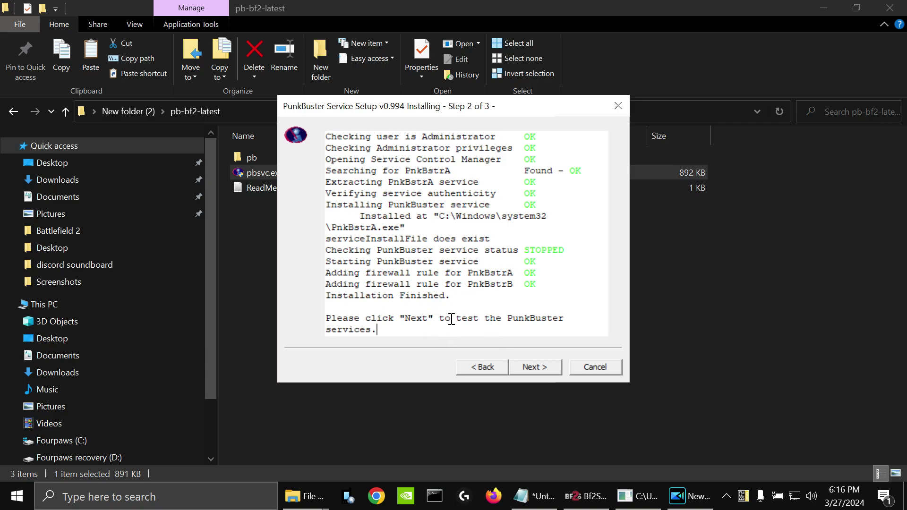
{"action": "left_click", "coordinate": [537, 371]}
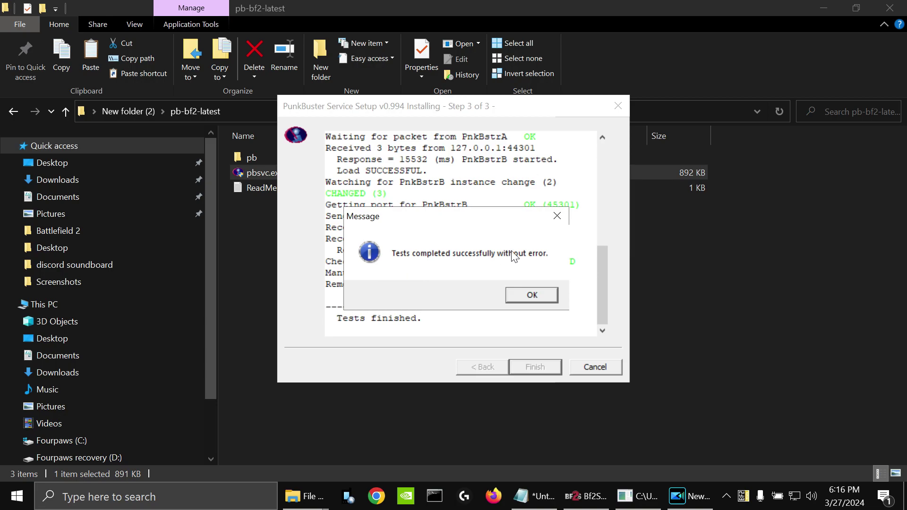
{"action": "left_click", "coordinate": [532, 296]}
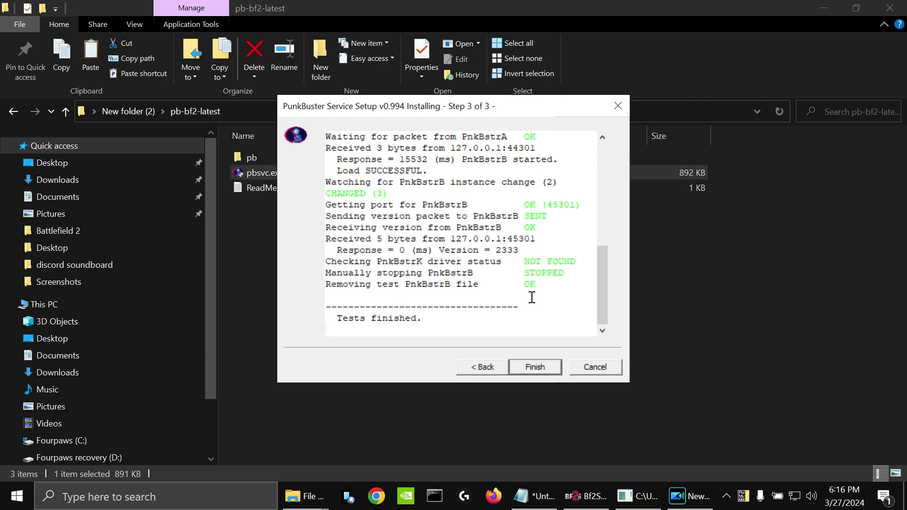
{"action": "left_click", "coordinate": [543, 367]}
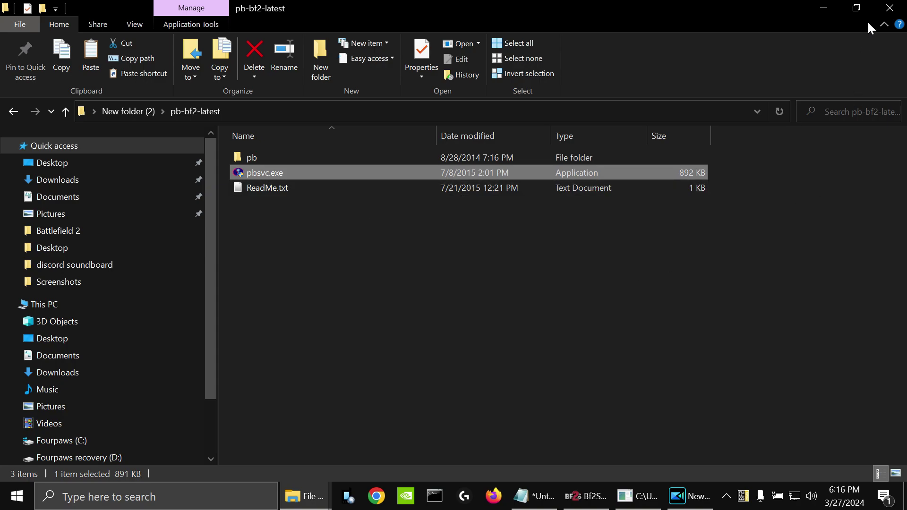
{"action": "left_click", "coordinate": [883, 9]}
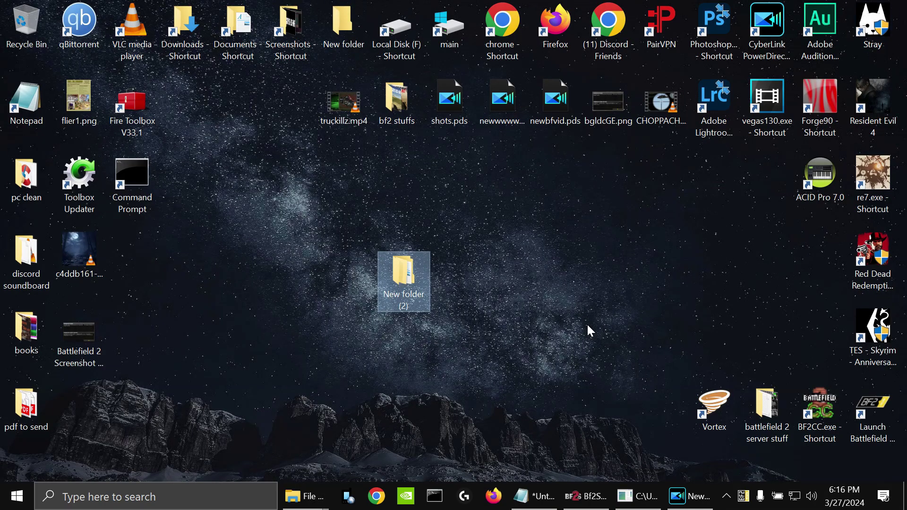